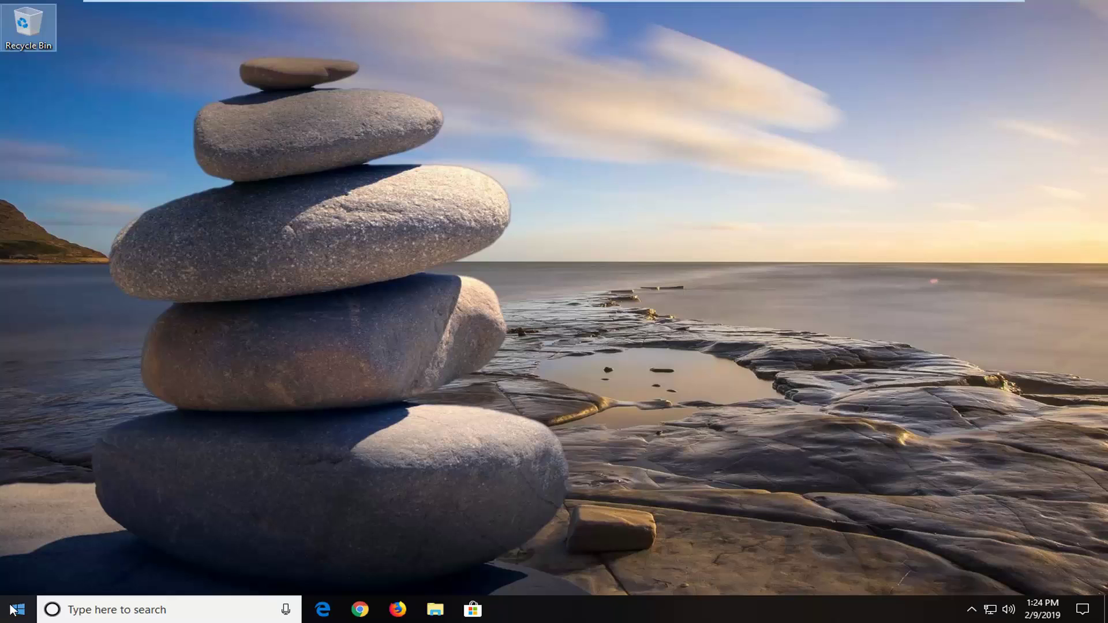
- Search the Start menu for 'services'
click(10, 605)
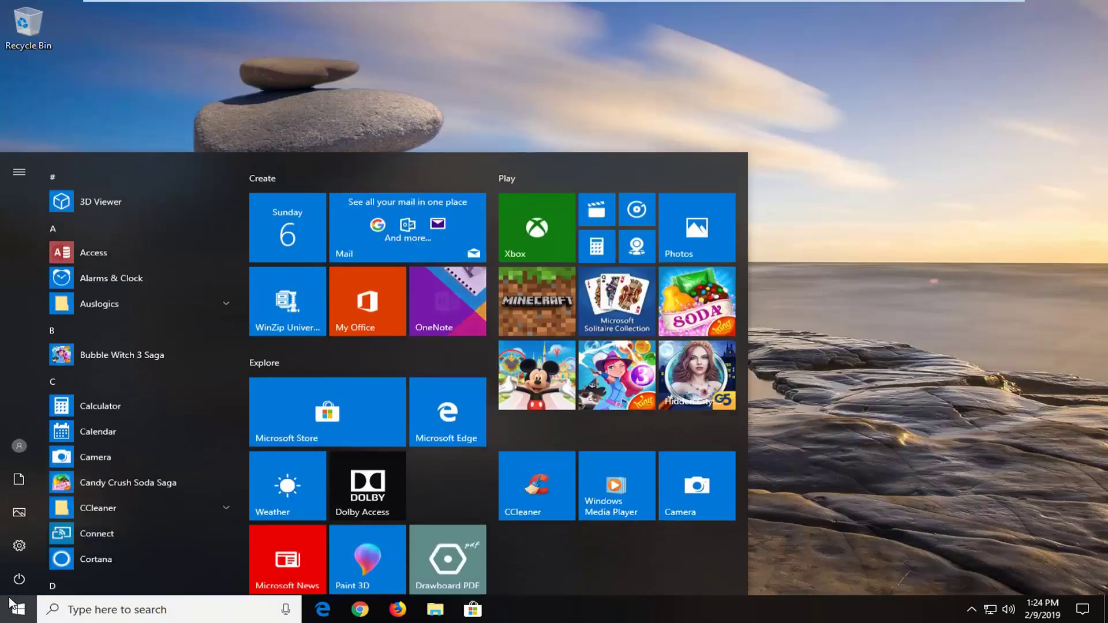
text(s)
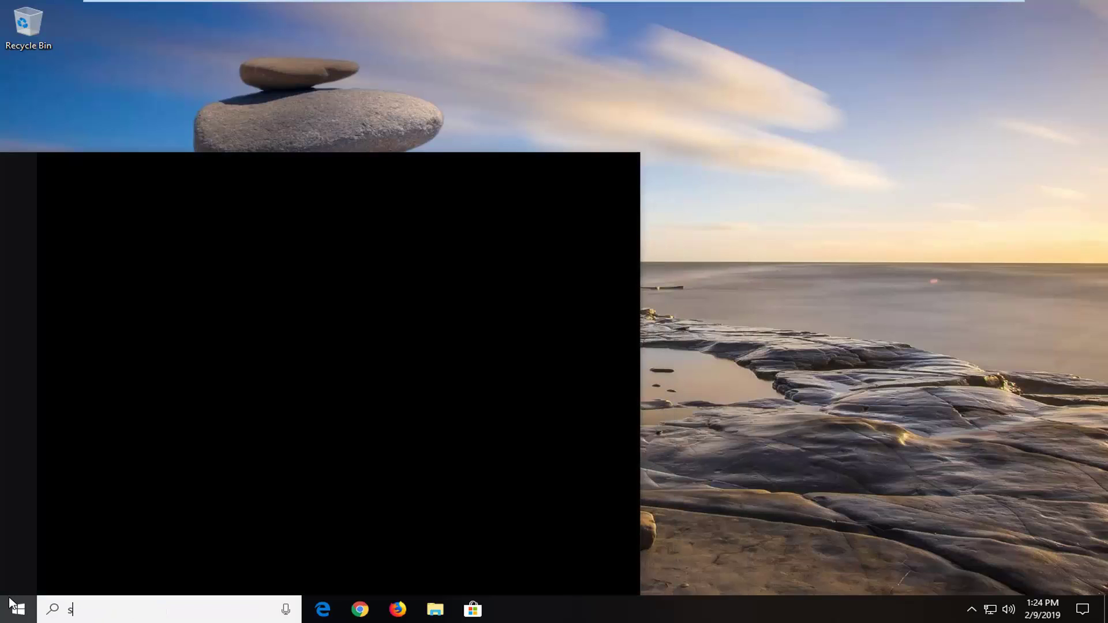
text(ervices)
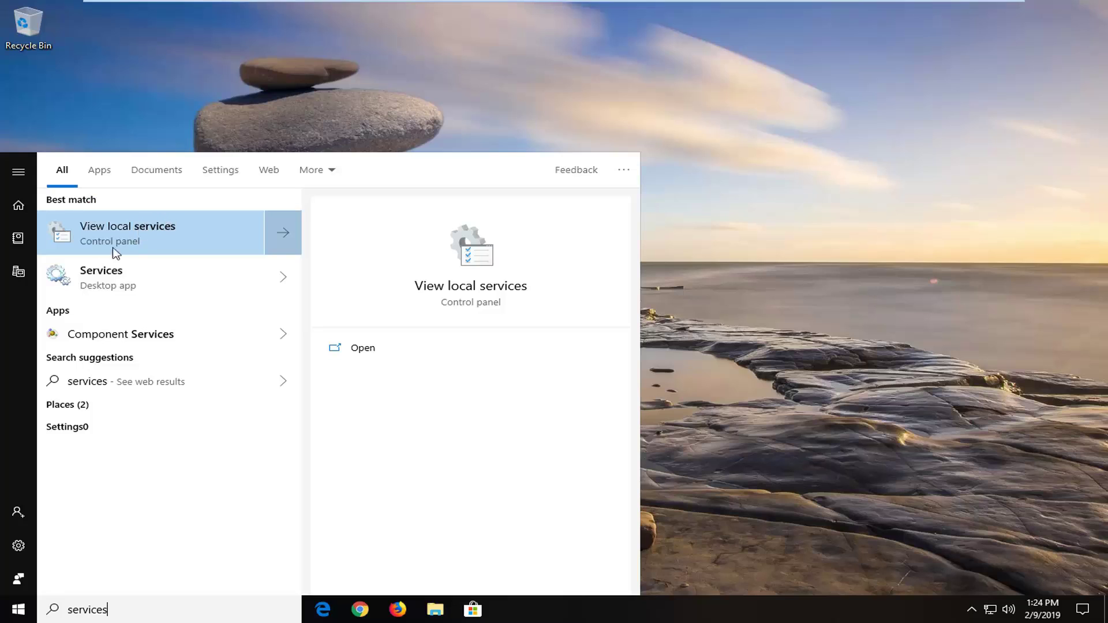
- Launch the Services app and select the stopped Windows Installer service in the list
click(107, 281)
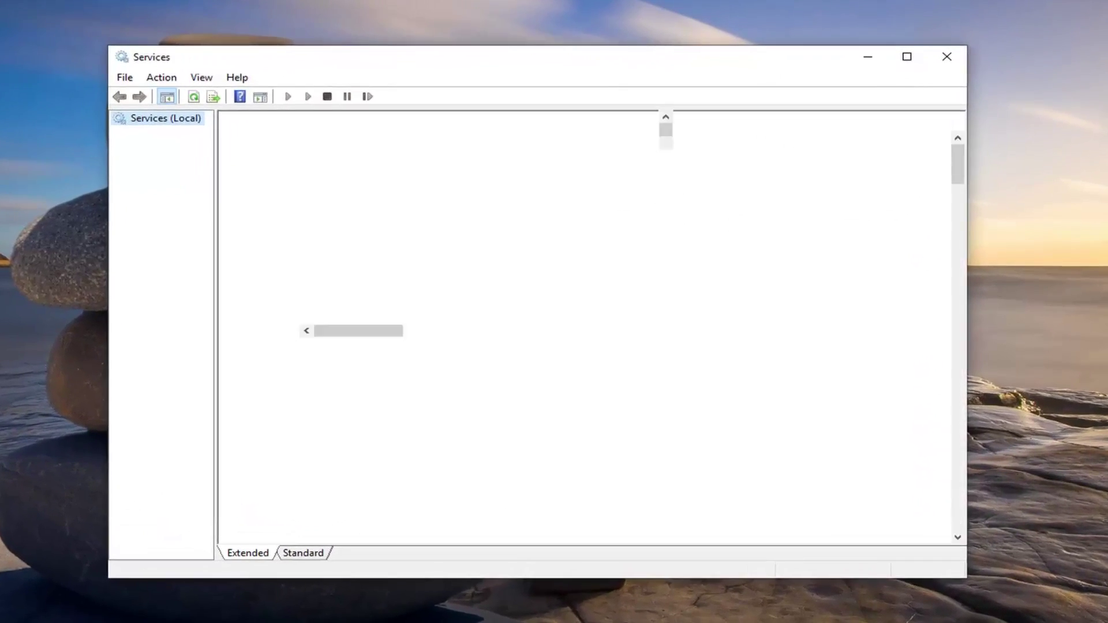
click(501, 455)
scroll(520, 375, down, 20)
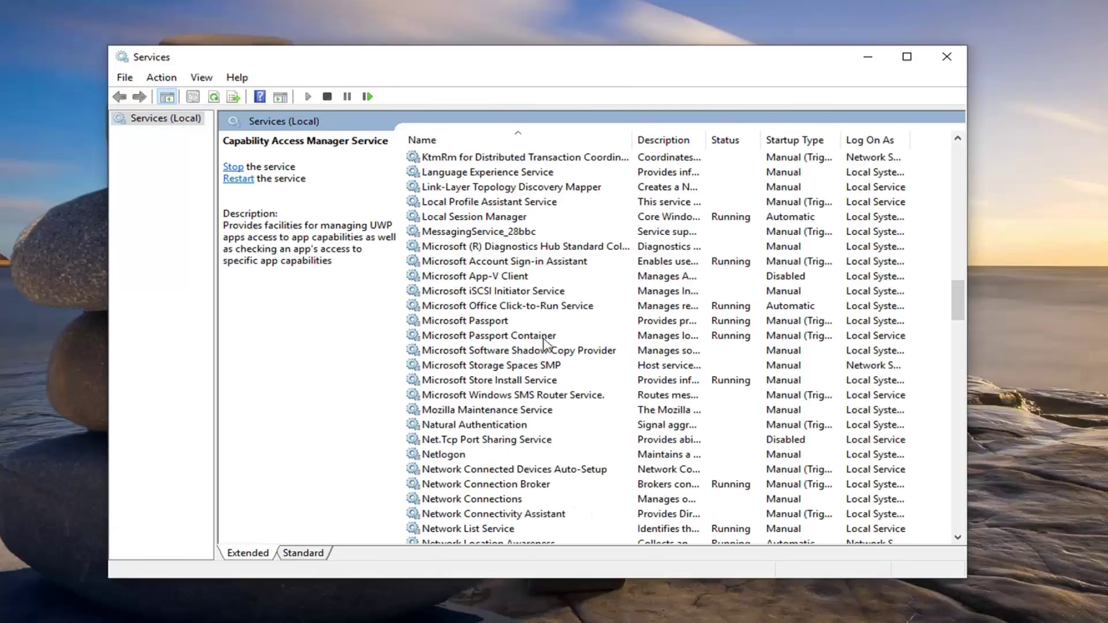
scroll(522, 381, down, 13)
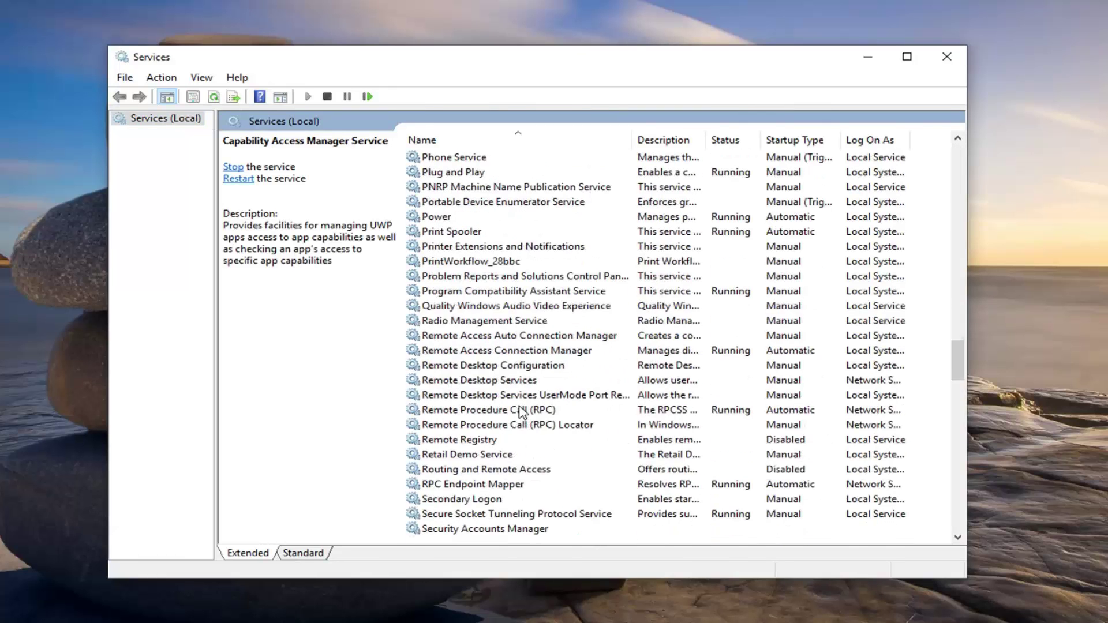
scroll(525, 407, down, 20)
scroll(490, 462, down, 8)
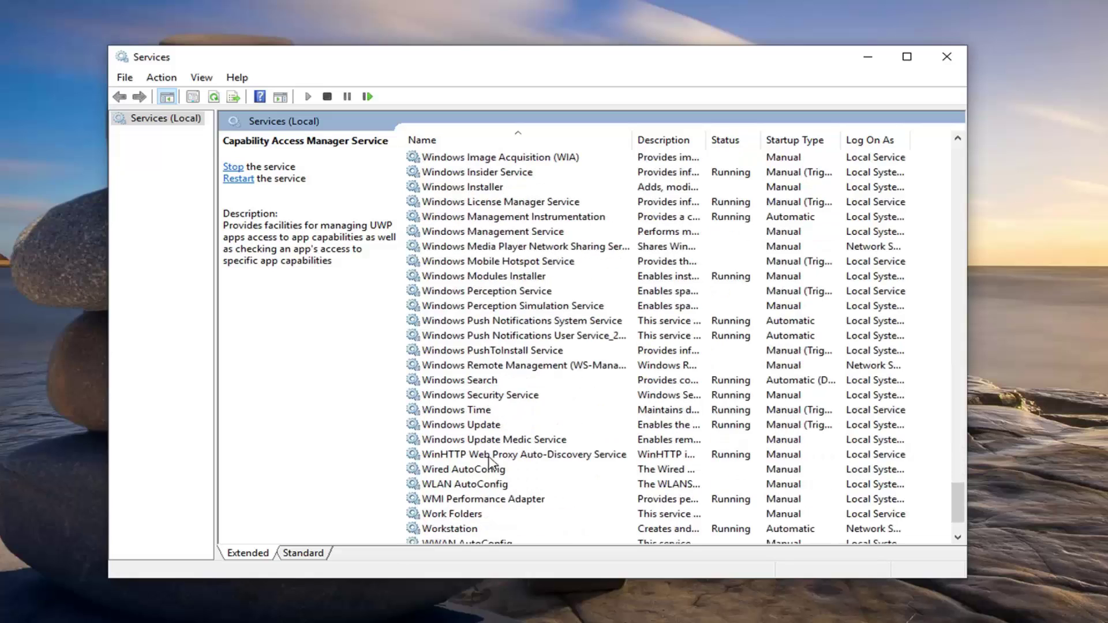
click(469, 188)
scroll(487, 243, up, 3)
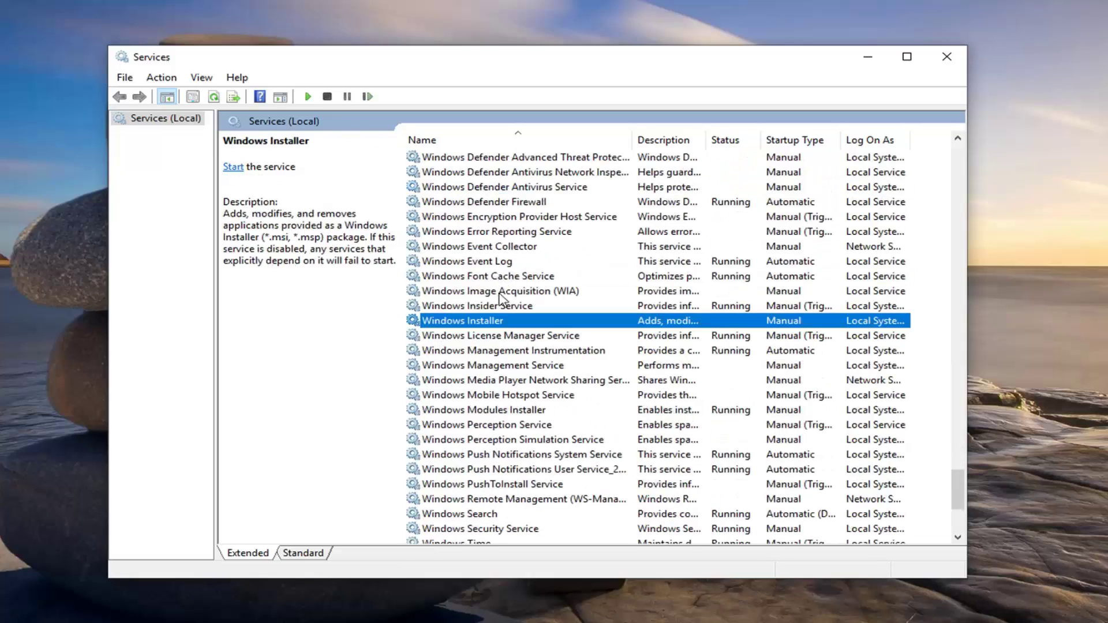
- Start the Windows Installer service from its Properties dialog and confirm with OK
double_click(470, 321)
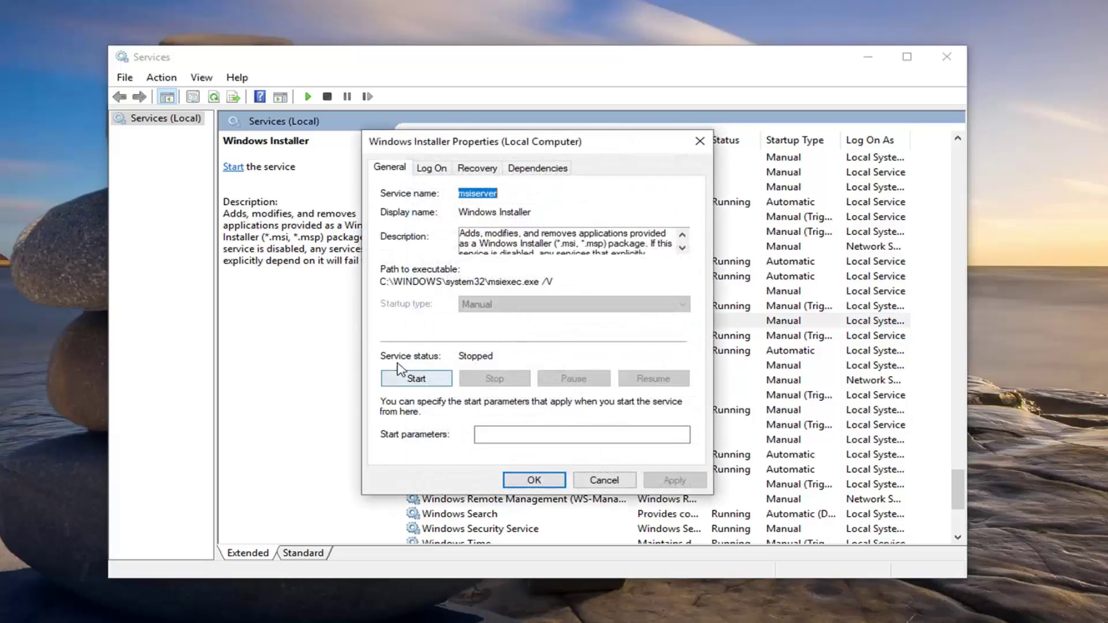
click(417, 380)
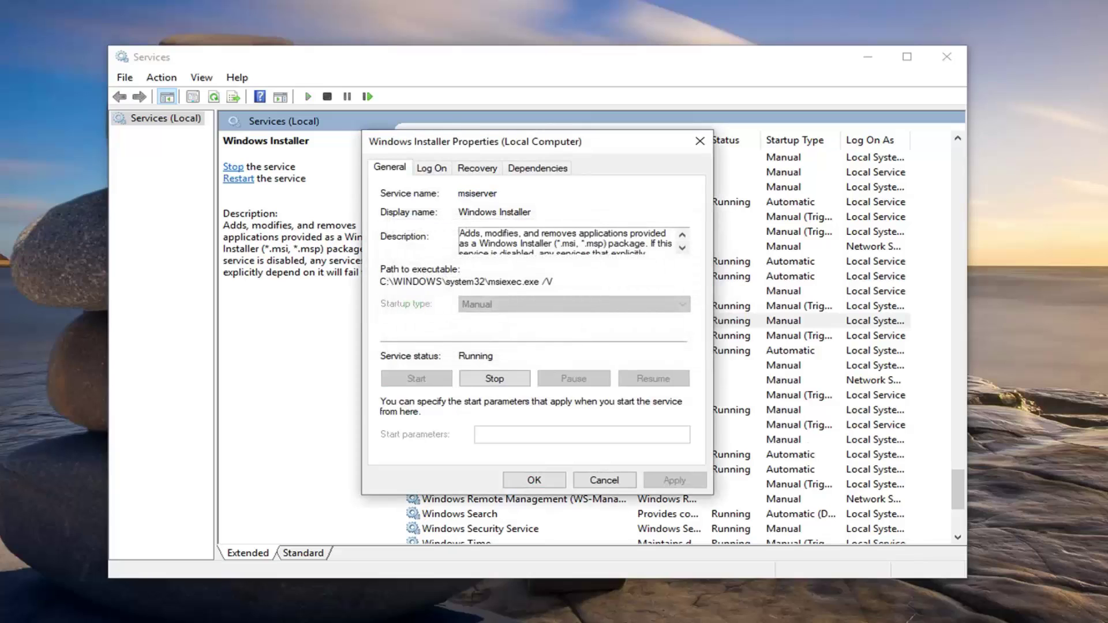
click(531, 480)
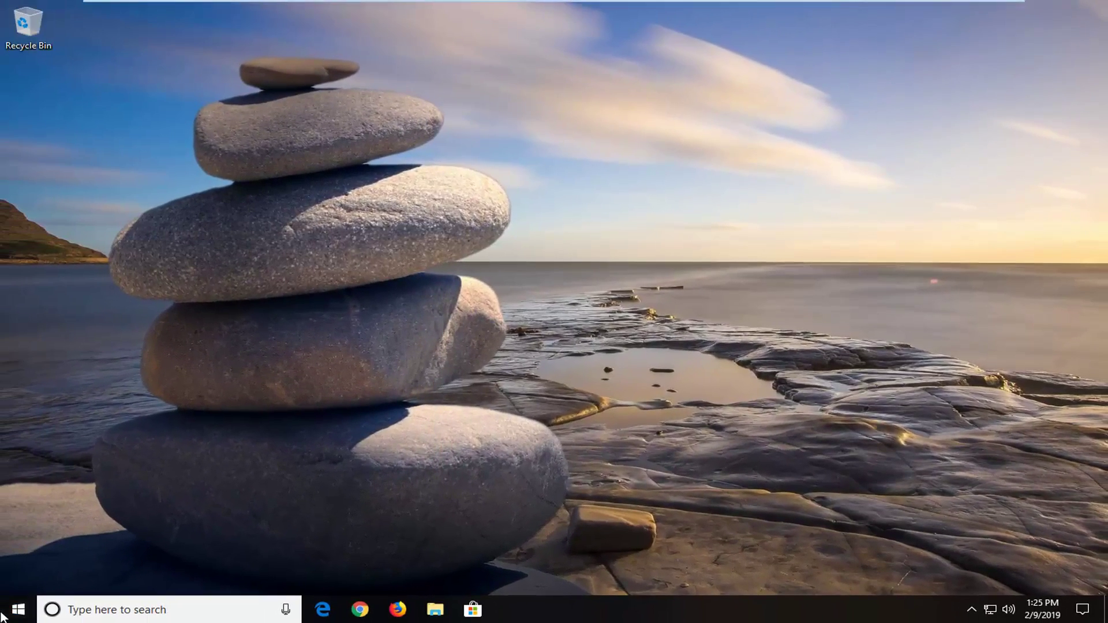
- Search for 'command prompt' and run it as administrator, approving the UAC prompt
click(16, 610)
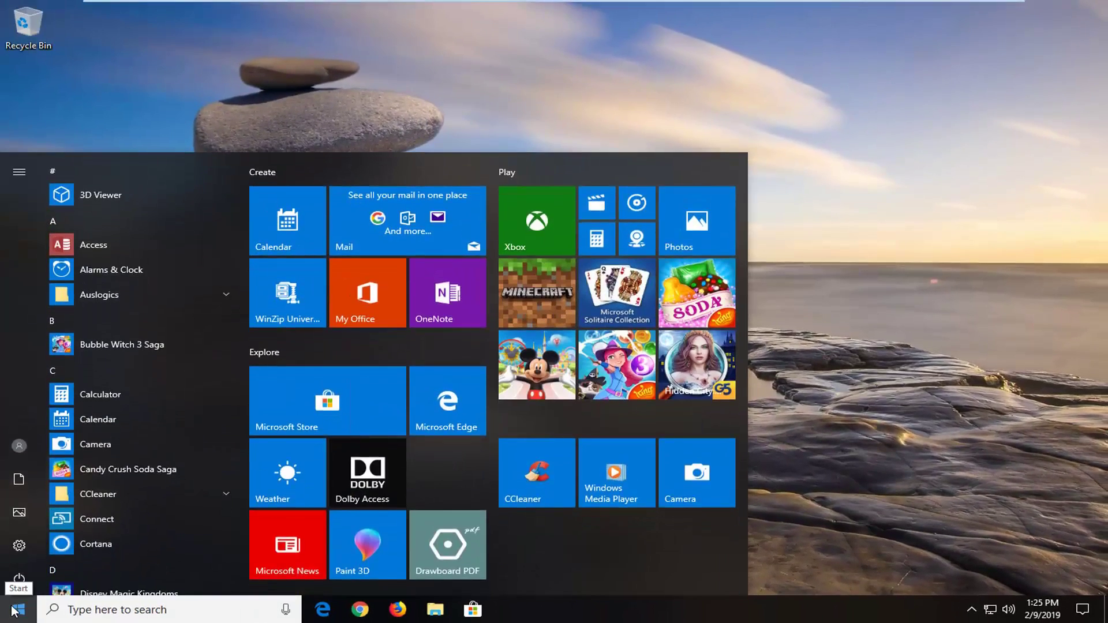
text(c)
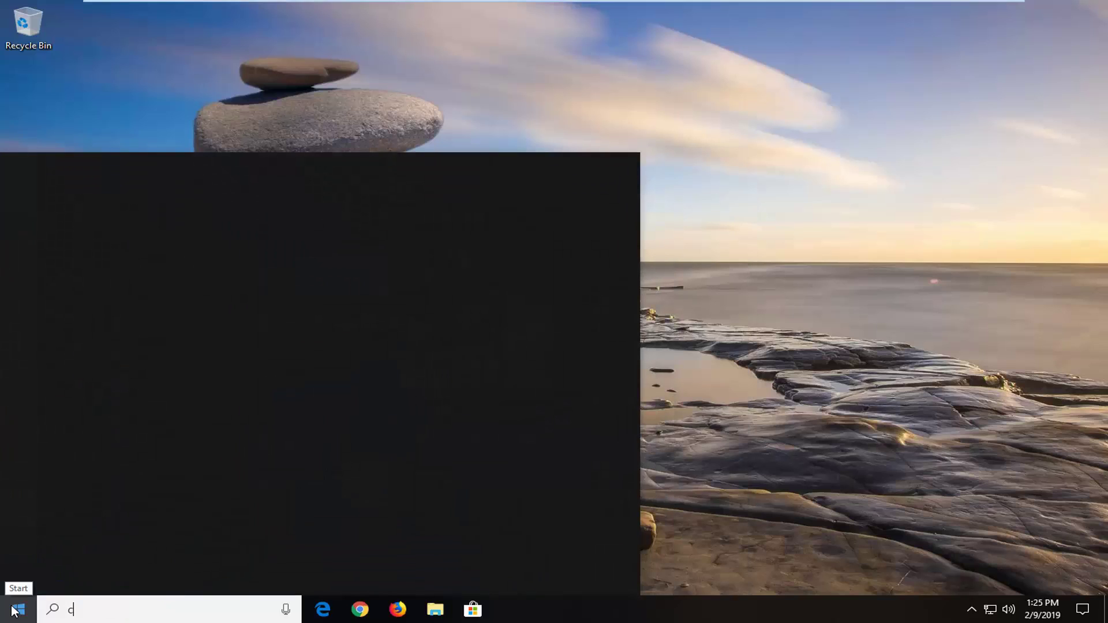
text(ommand prompt)
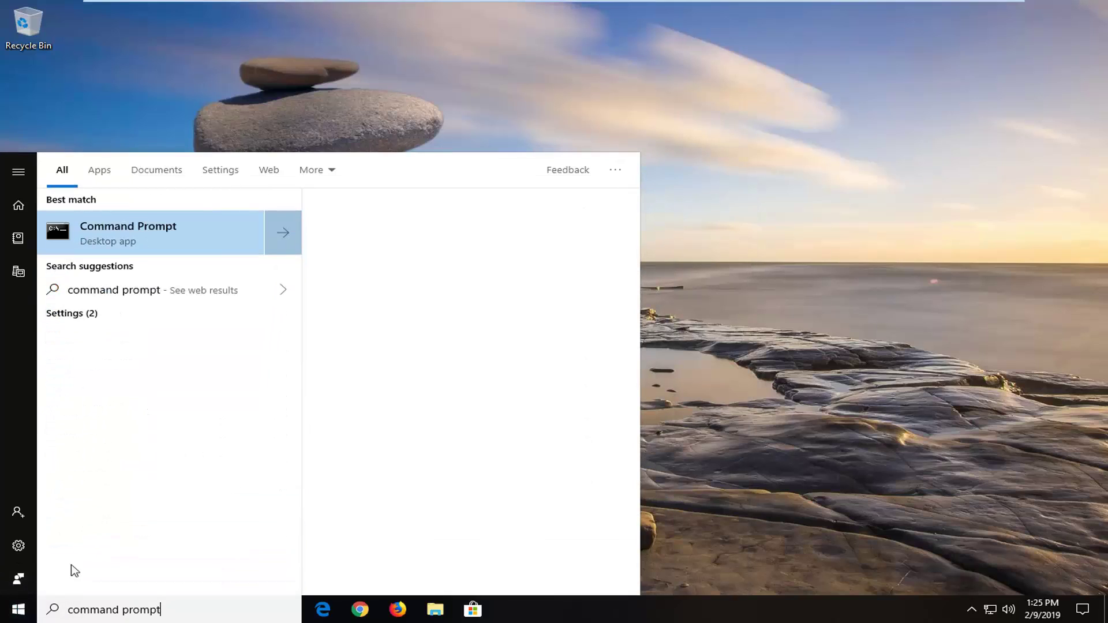
right_click(177, 234)
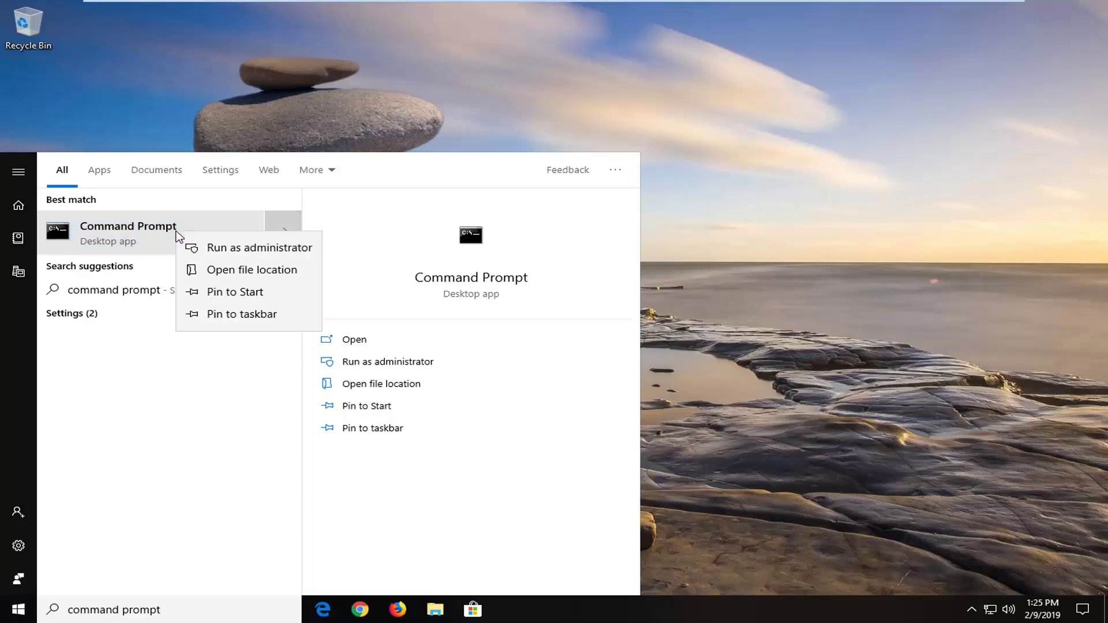
click(216, 252)
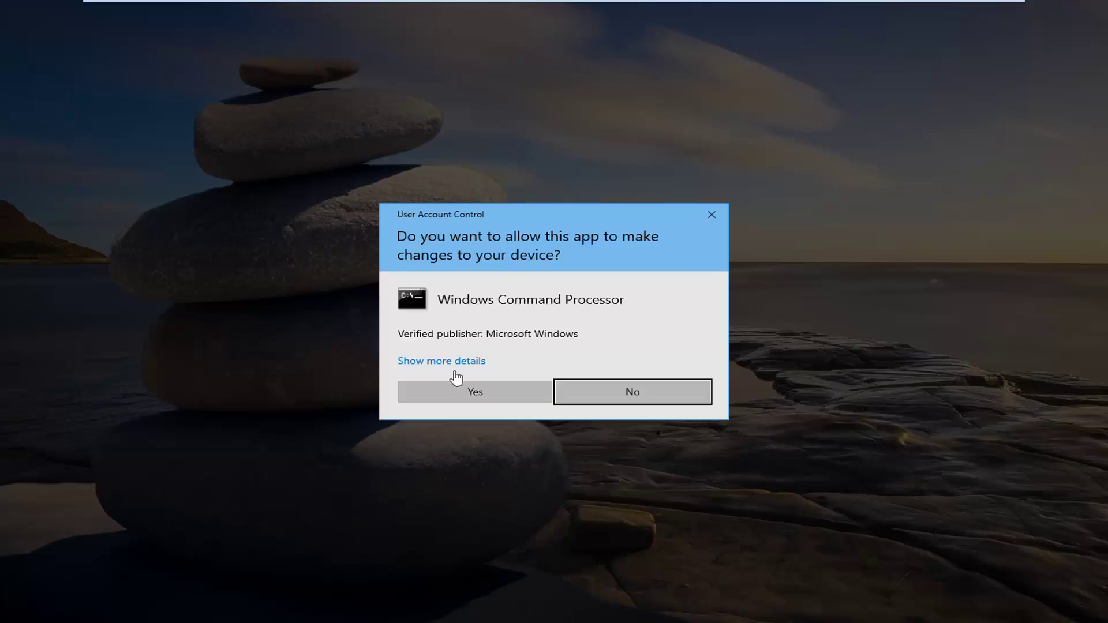
click(456, 394)
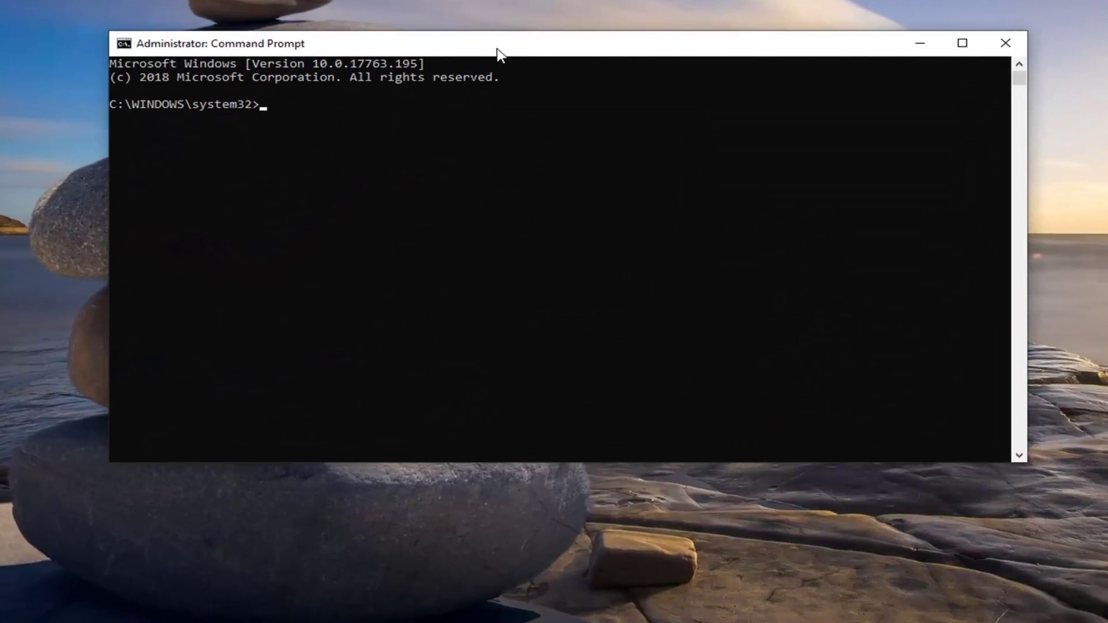
drag(498, 50, 523, 53)
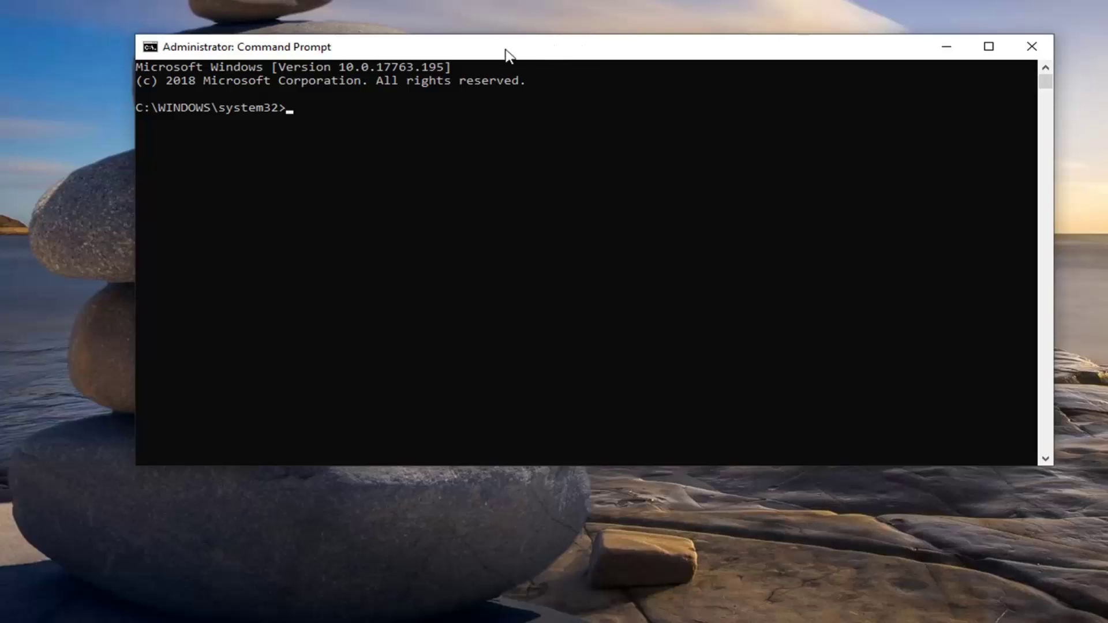
- Close the extra console and paste %windir%\system32\msiexec.exe /unregister into the prompt
right_click(586, 51)
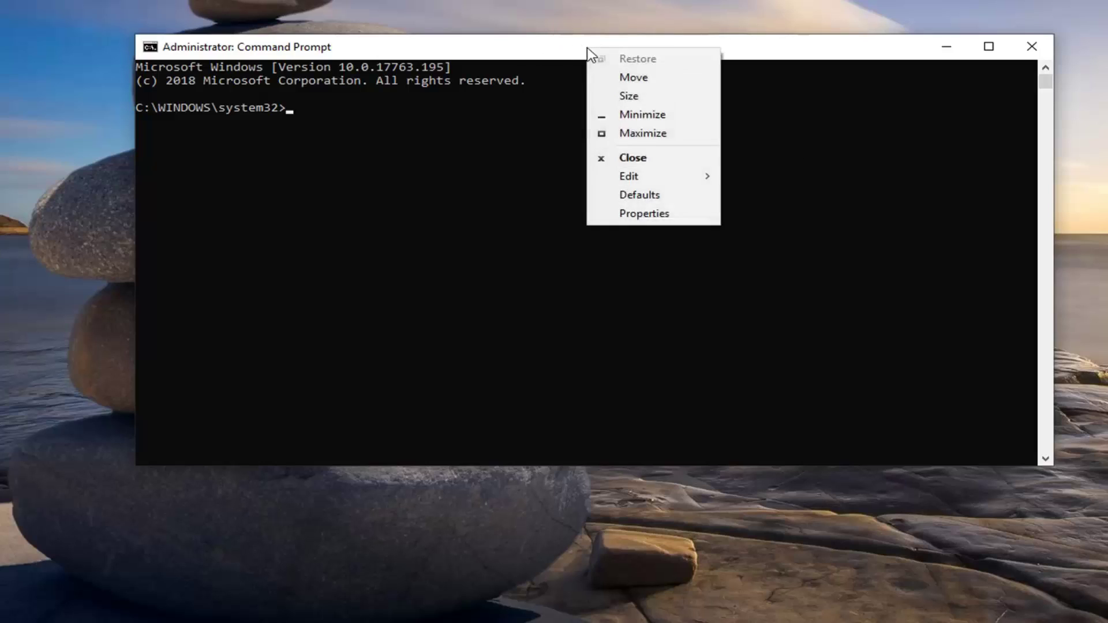
click(617, 172)
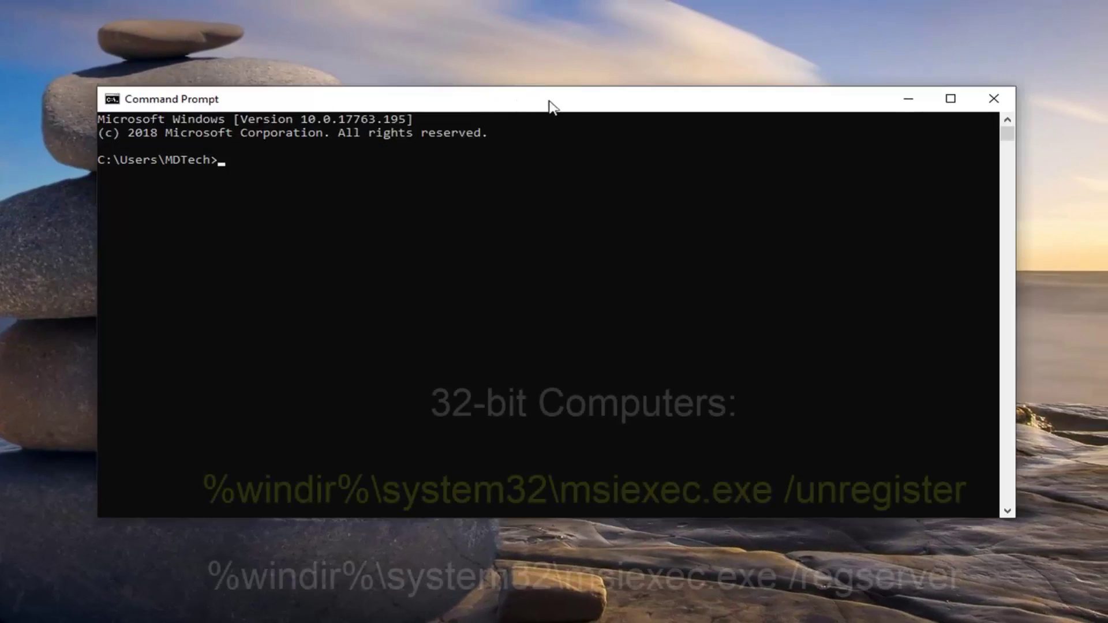
right_click(580, 104)
mouse_move(617, 234)
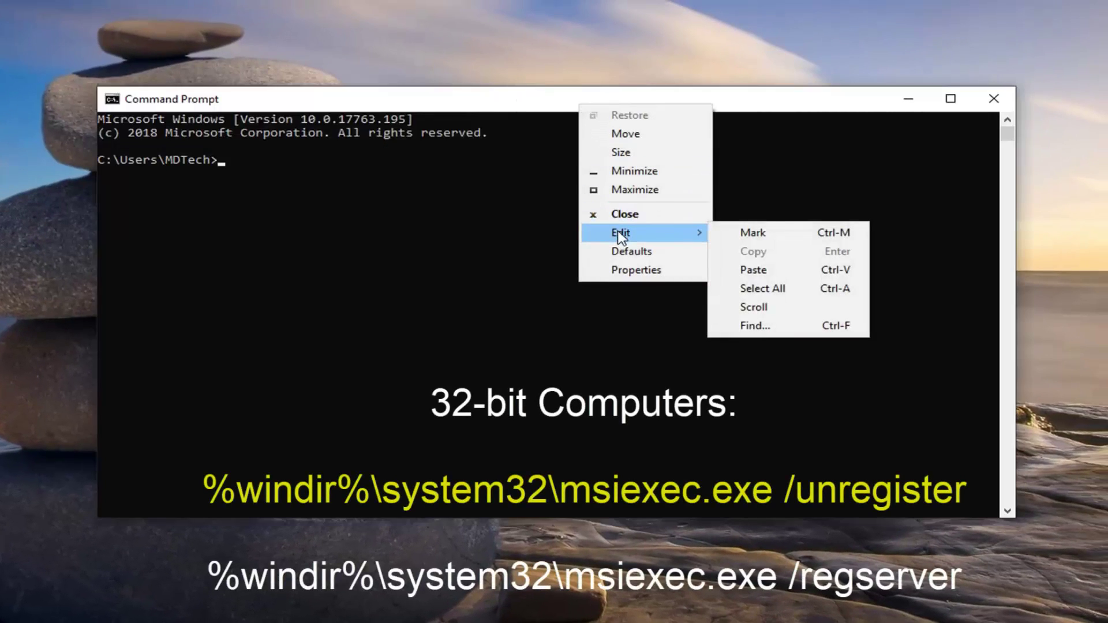
click(760, 269)
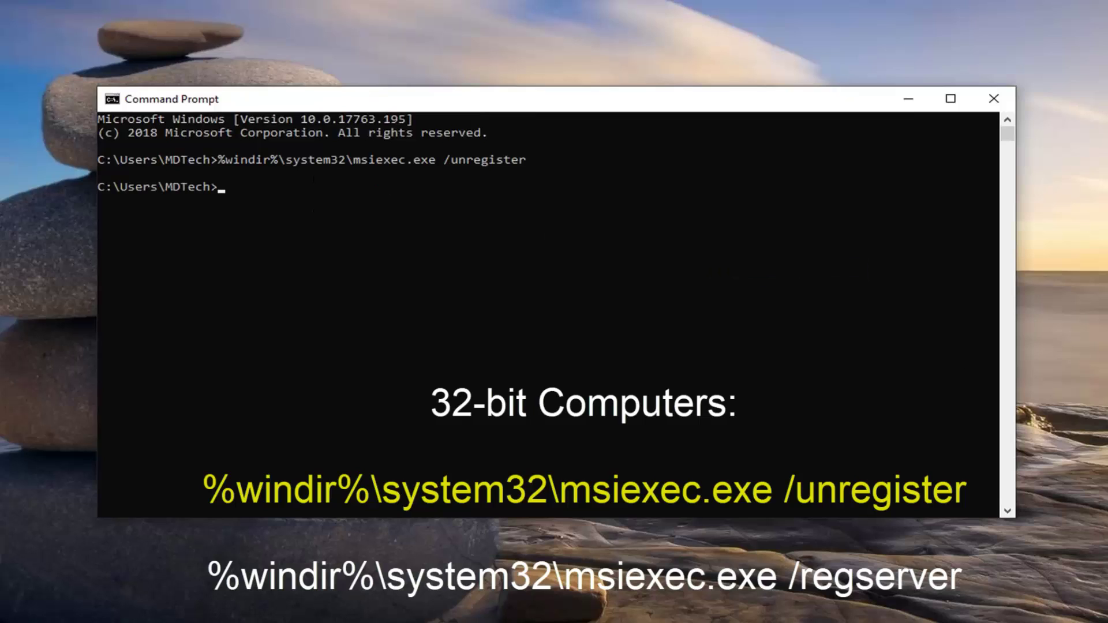
- Paste and run %windir%\system32\msiexec.exe /regserver
right_click(541, 98)
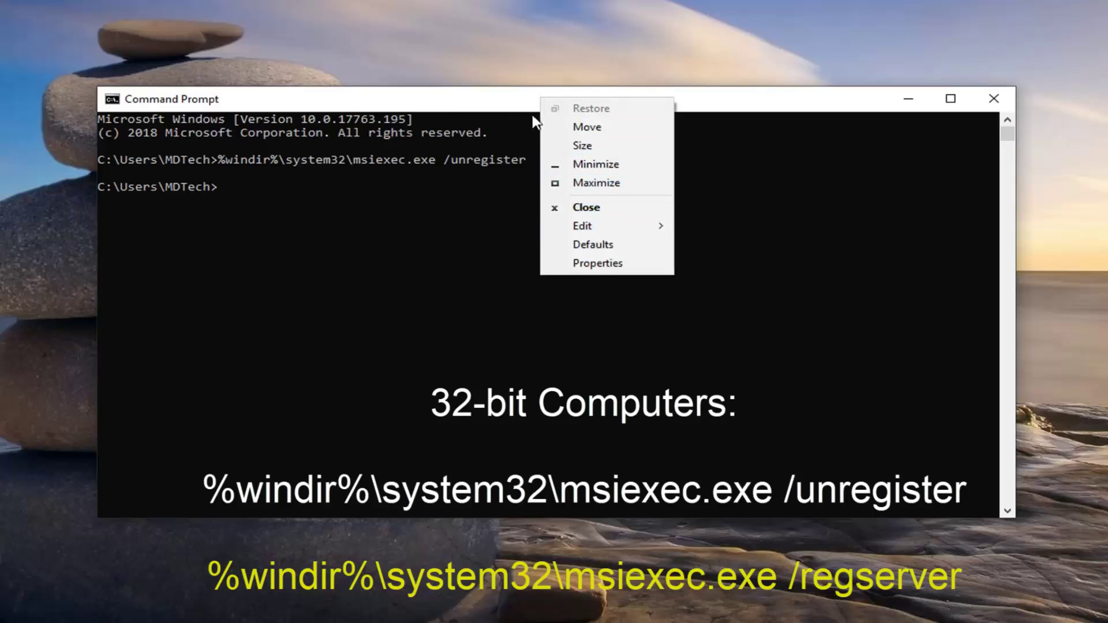
mouse_move(611, 228)
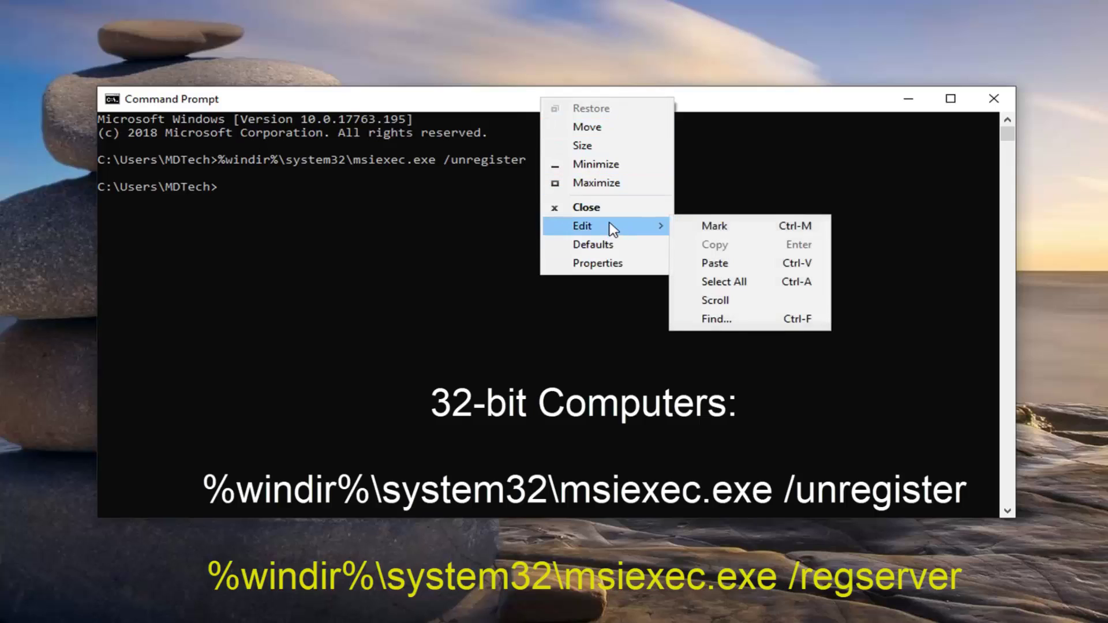
click(735, 263)
key(Return)
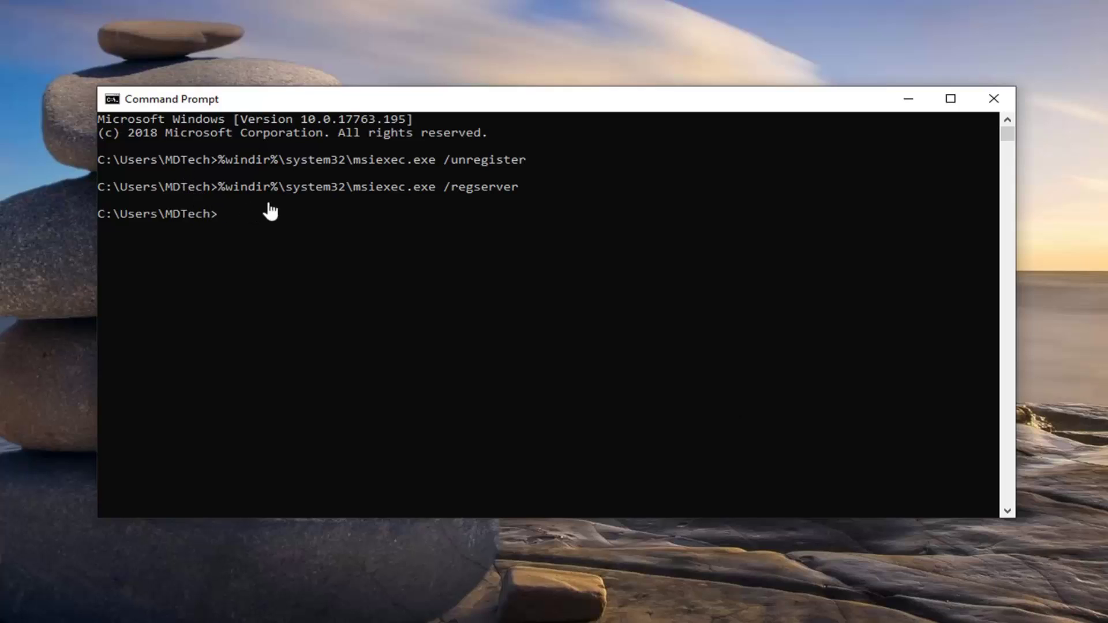
- Paste and run %windir%\syswow64\msiexec.exe /unregister, which reports the path cannot be found
right_click(502, 103)
mouse_move(549, 227)
click(673, 264)
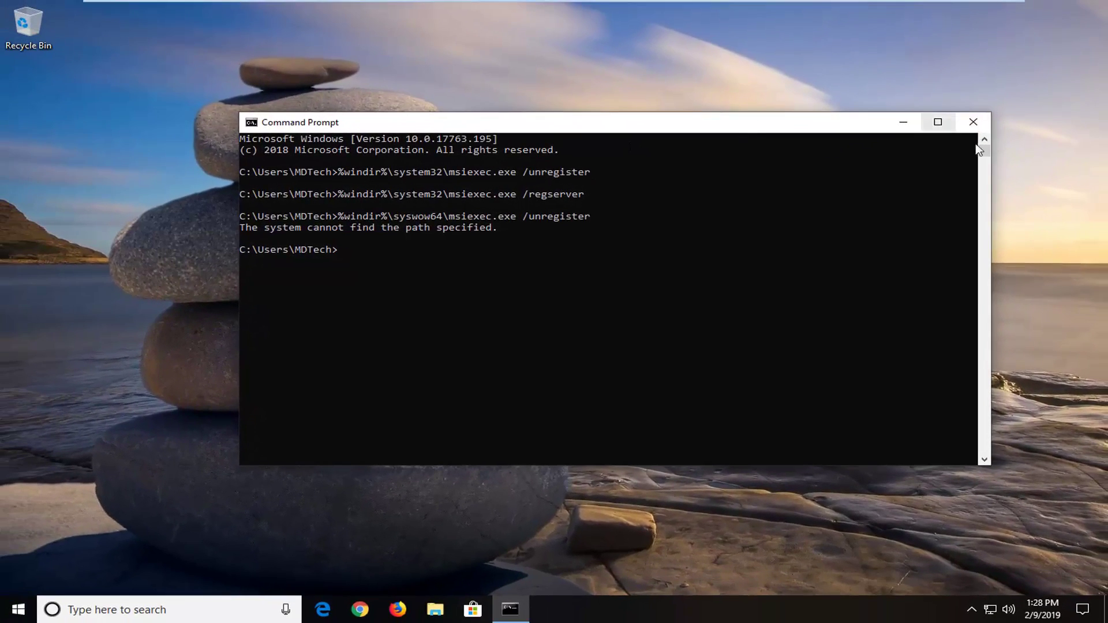
click(977, 122)
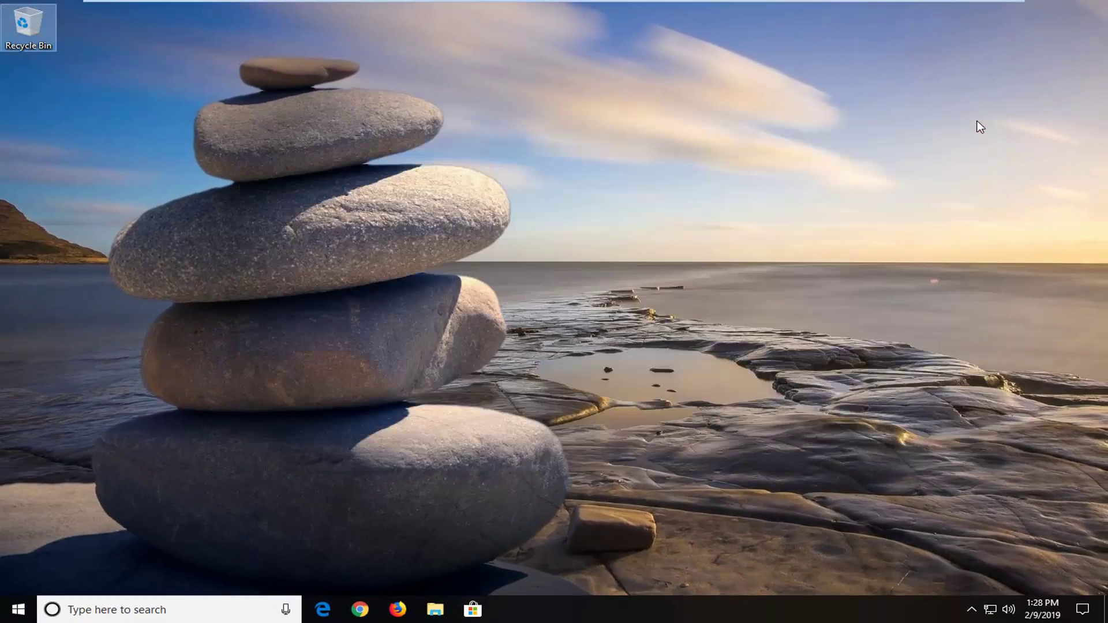